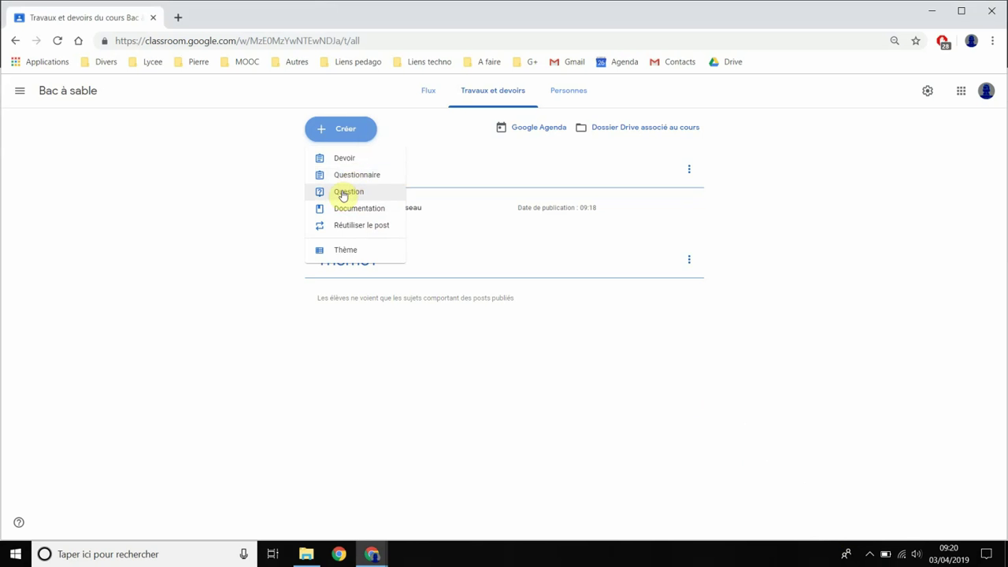
- Create a new question titled "Etes-vous toujours là" with the instructions "Instruction"
click(343, 193)
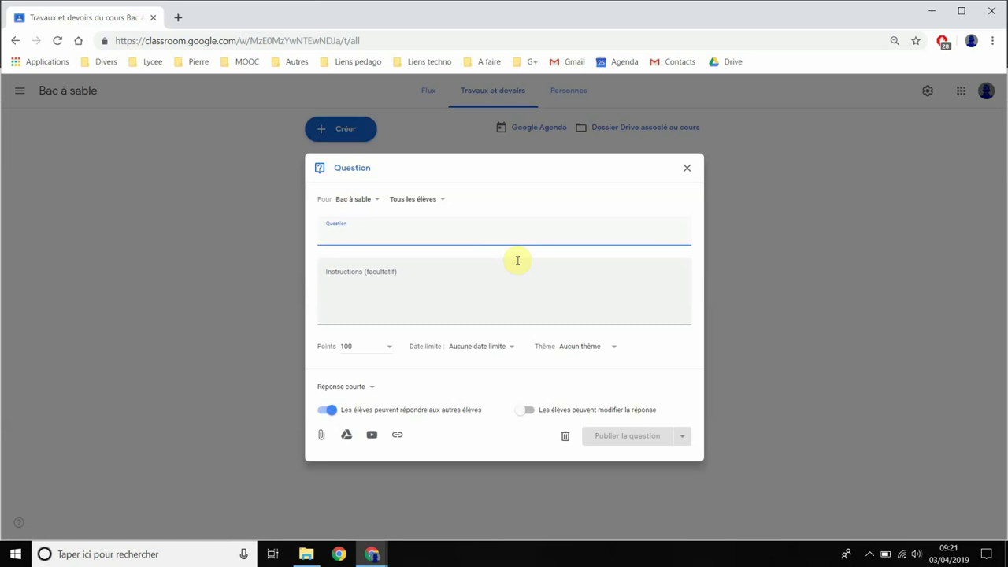
text(Etes-)
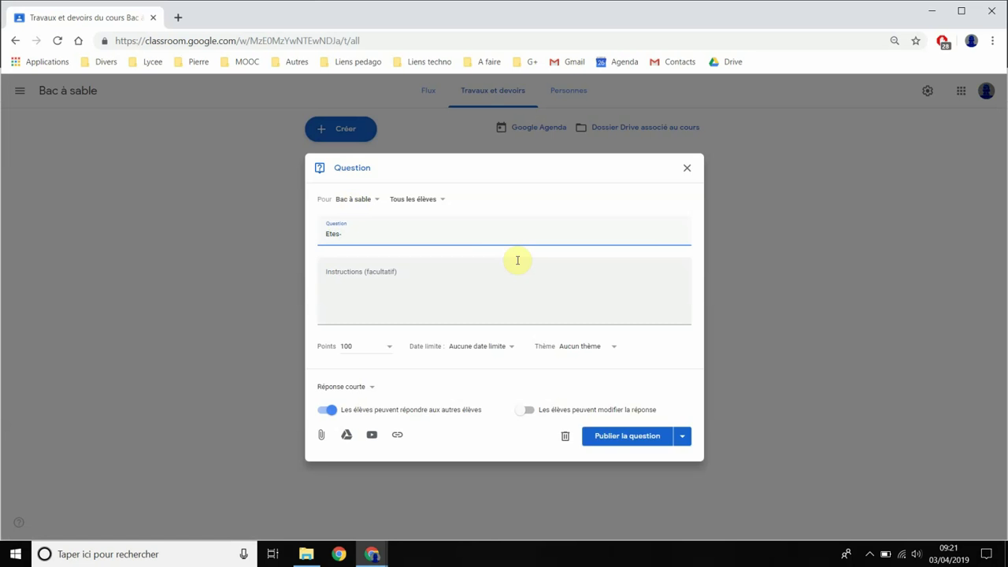
text(vous toujours là)
drag(402, 234, 326, 229)
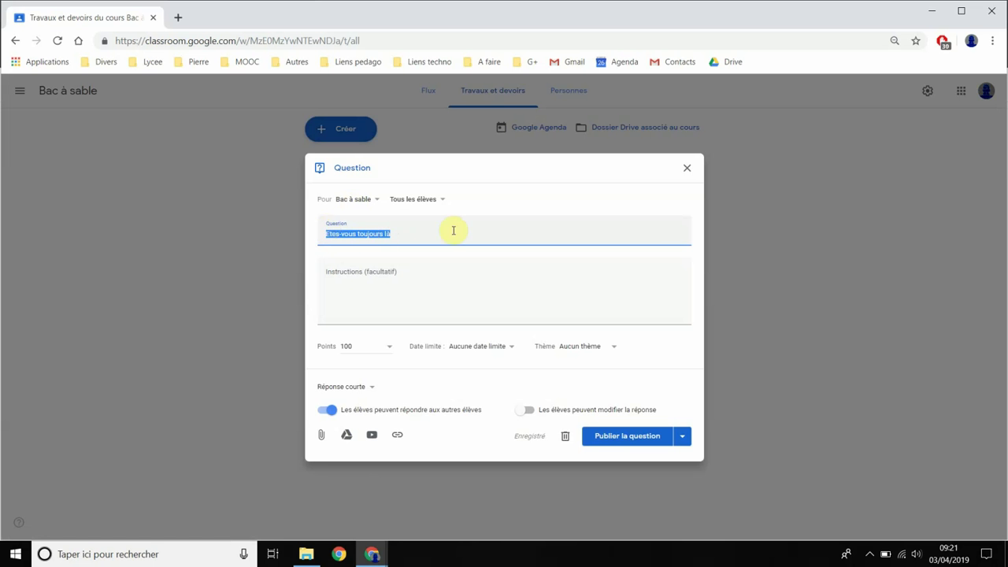
click(433, 263)
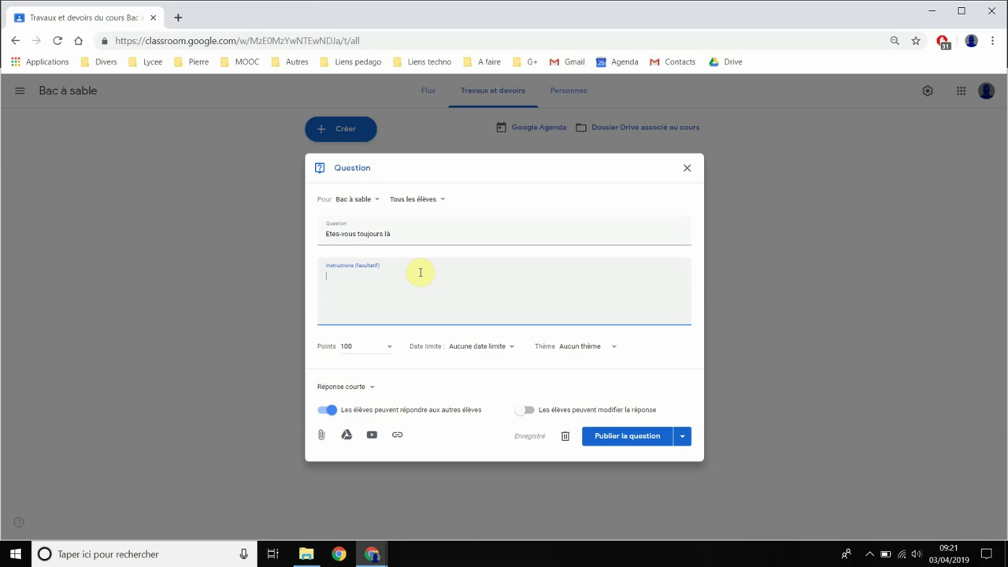
text(Instruction)
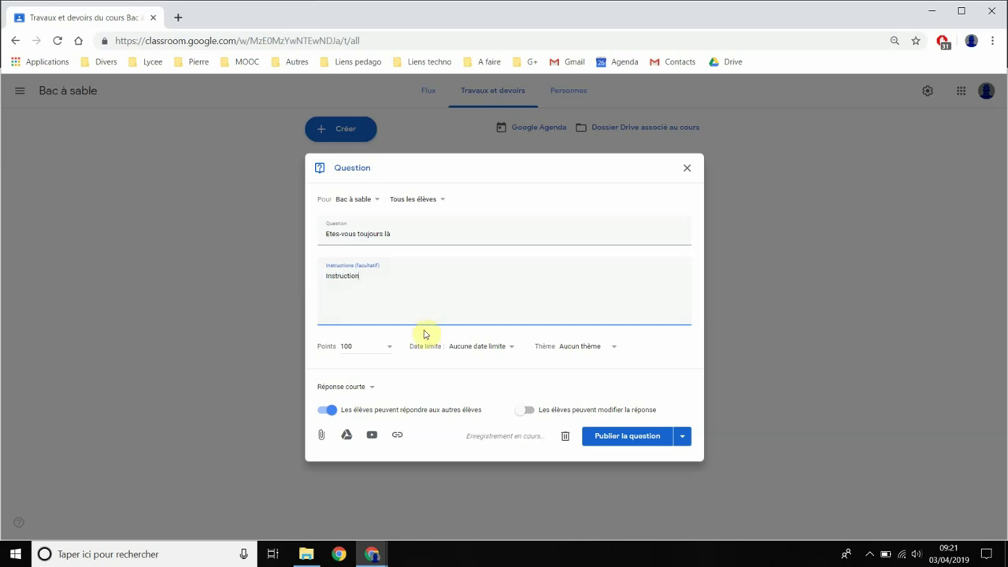
- Set the question's maximum score to 10 points
click(387, 347)
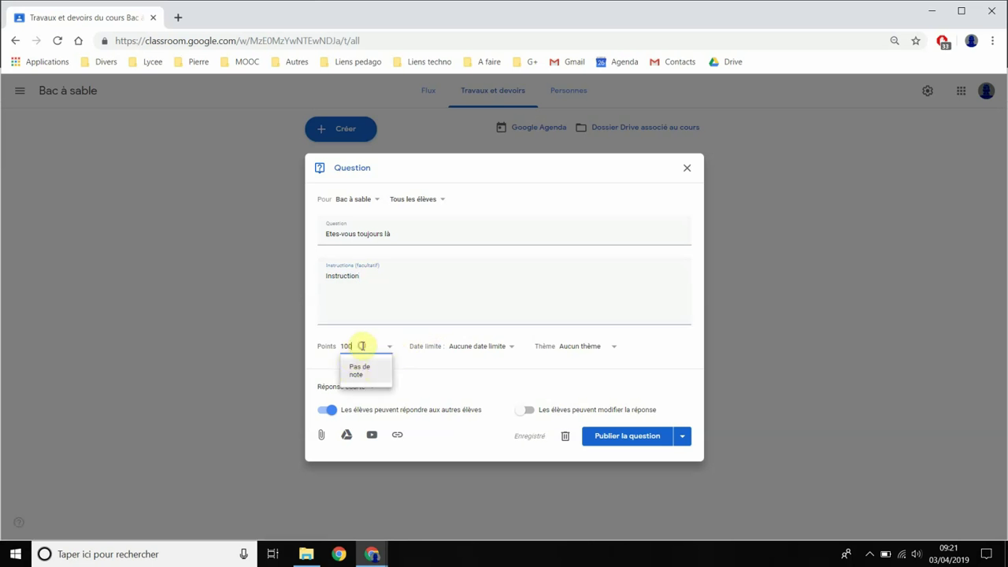
drag(352, 346, 331, 345)
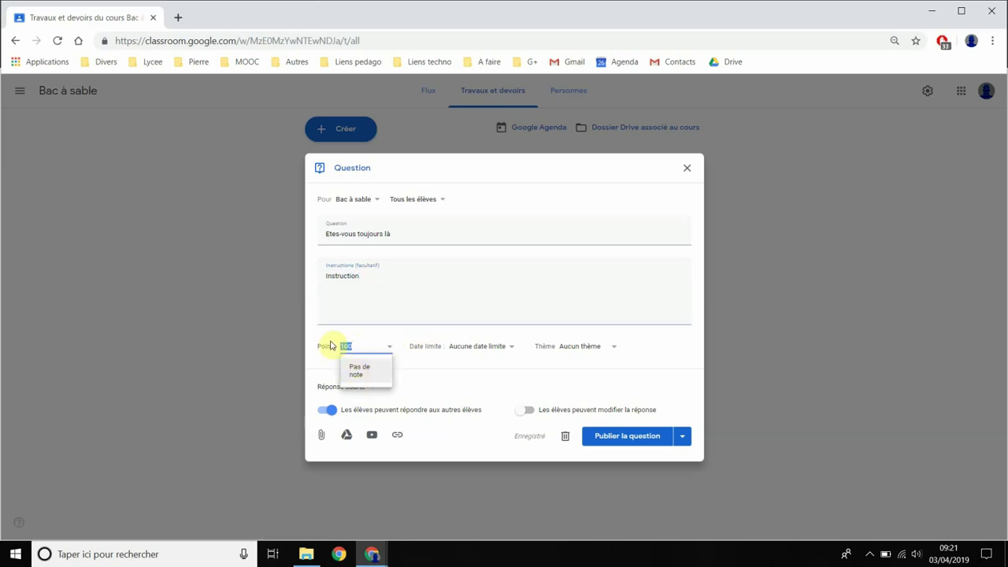
key(BackSpace)
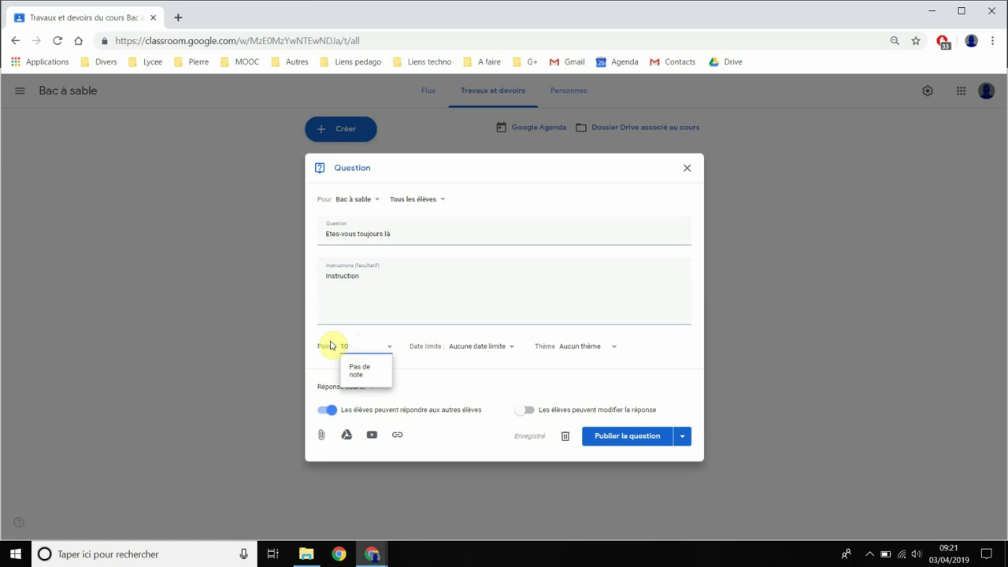
- Set the question's due date to 5 avr. 2019 and assign it to the topic Theme1
click(482, 348)
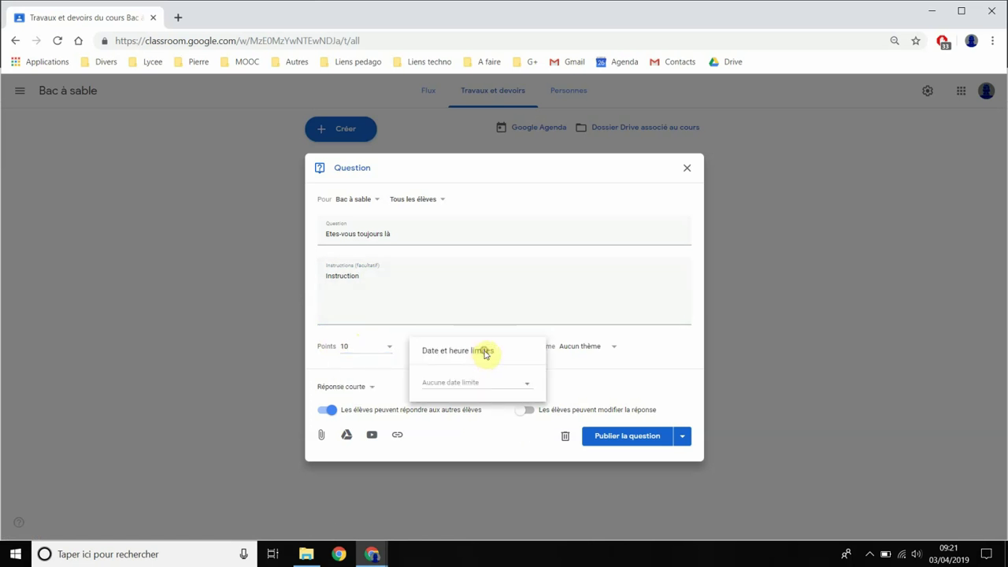
click(461, 388)
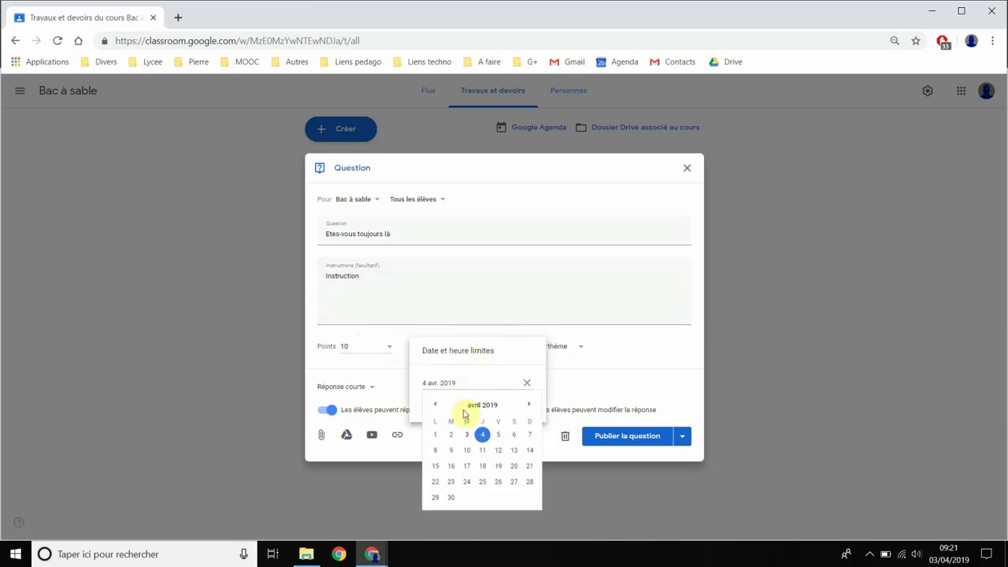
click(504, 441)
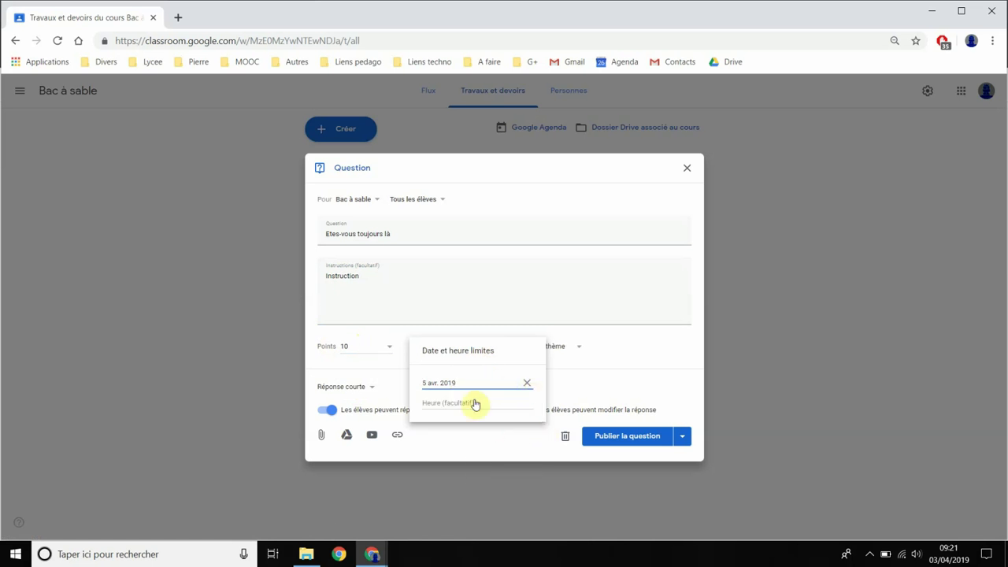
click(603, 385)
click(556, 351)
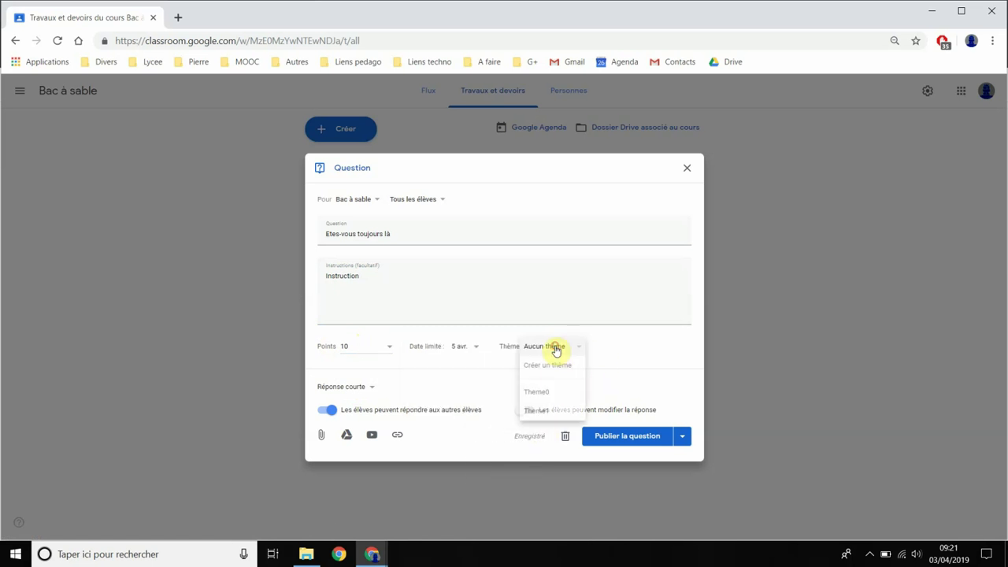
click(541, 416)
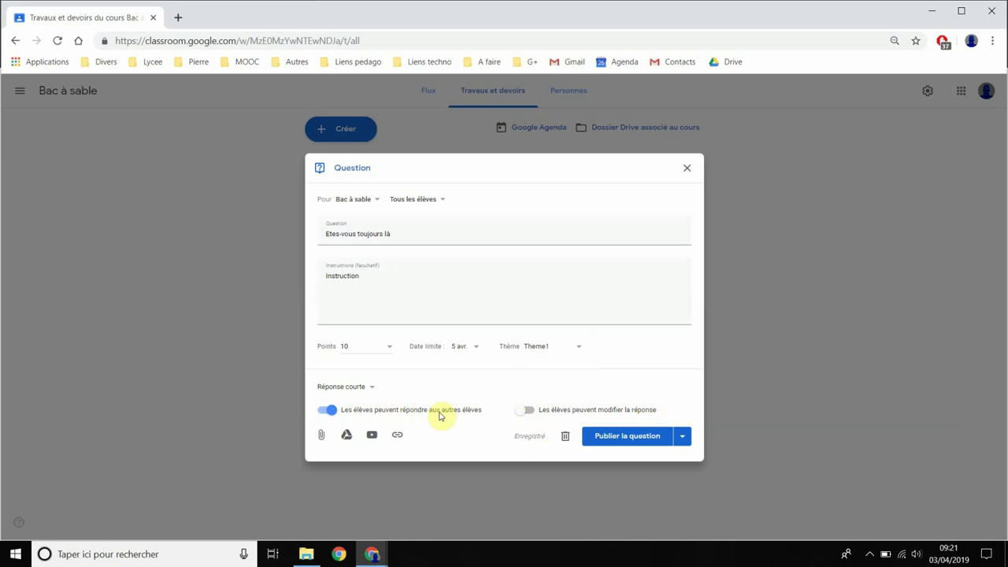
- Change the answer type to multiple choice with the options "oui" and "non", and publish the question
click(359, 387)
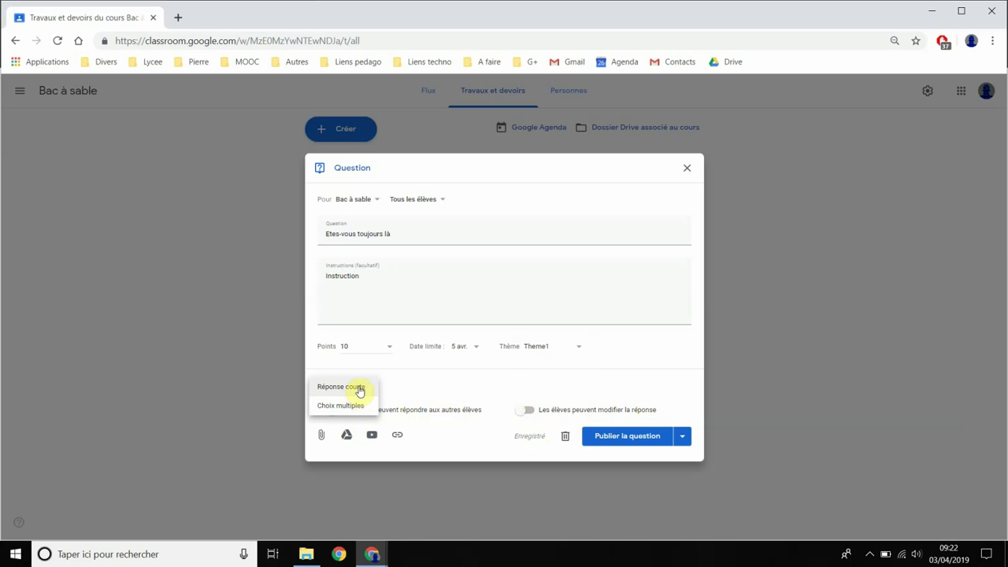
click(360, 389)
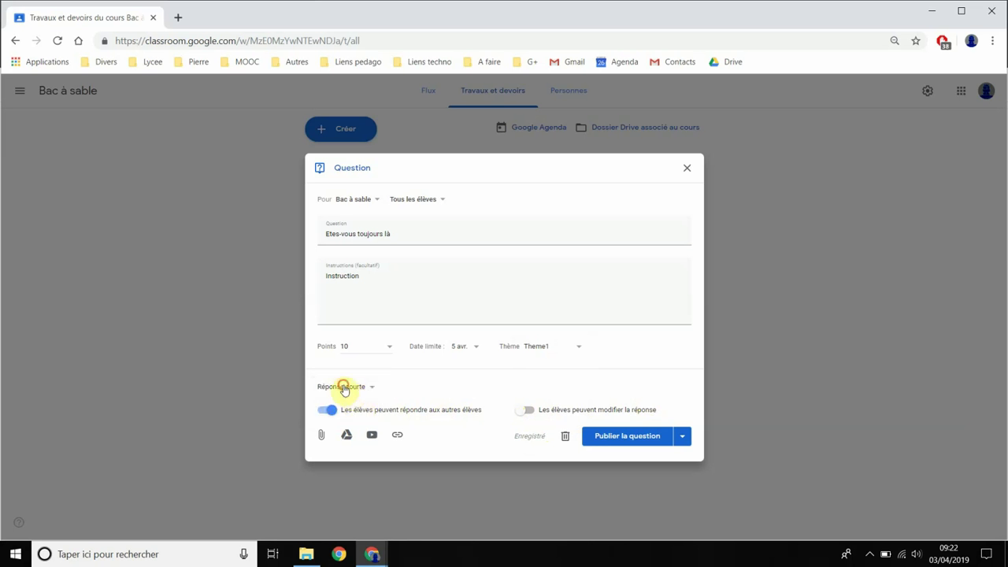
click(344, 387)
click(346, 405)
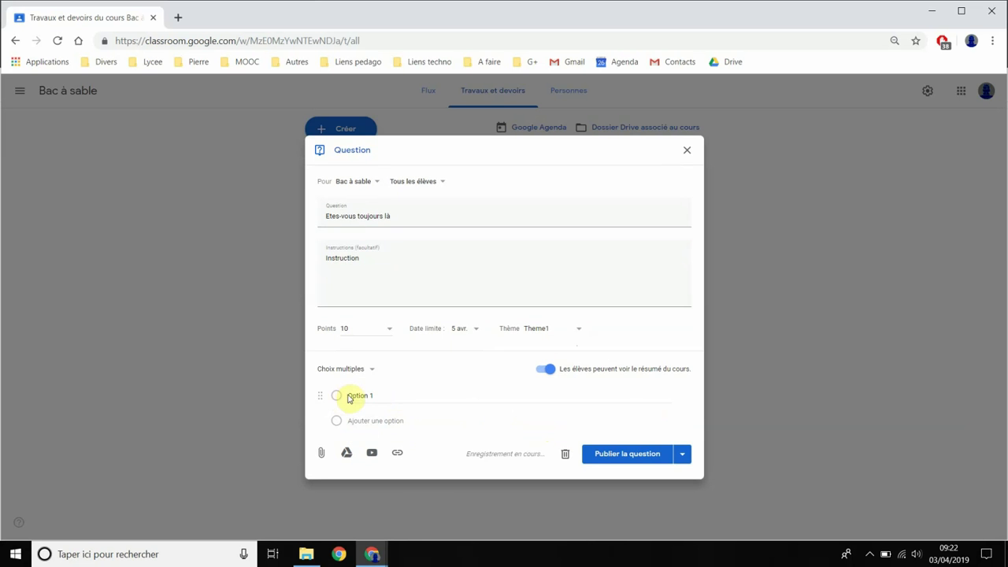
click(378, 395)
text(dui)
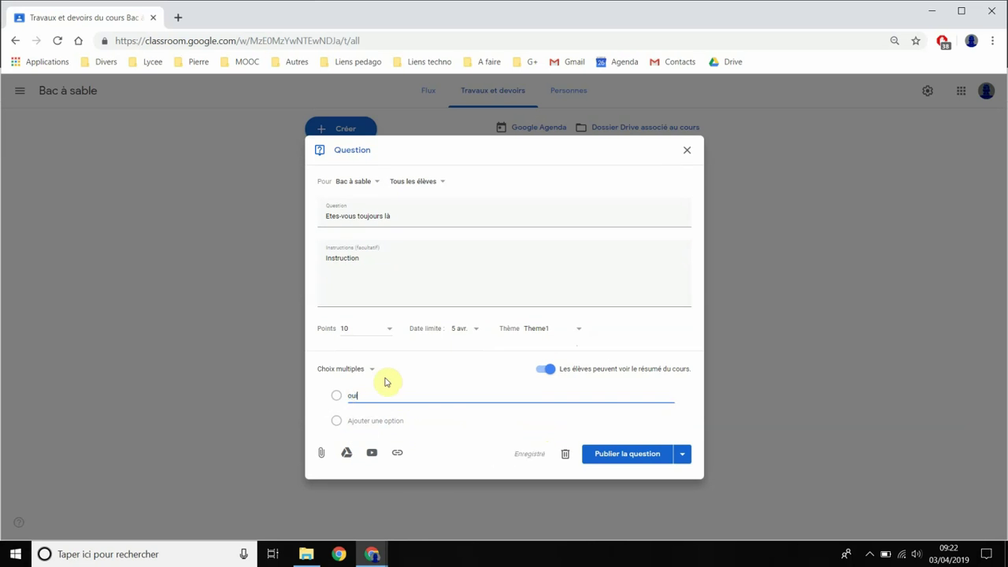
click(376, 421)
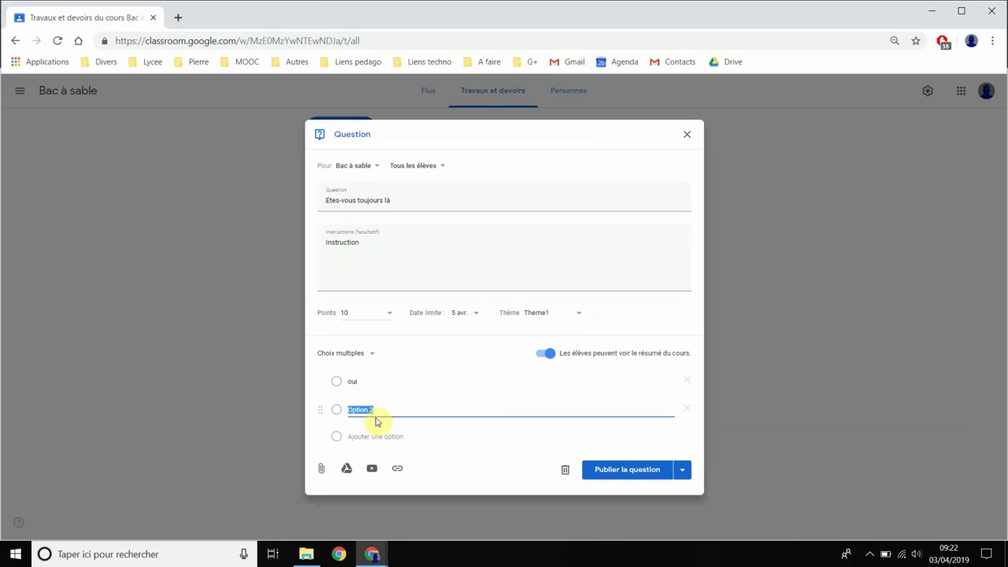
text(non)
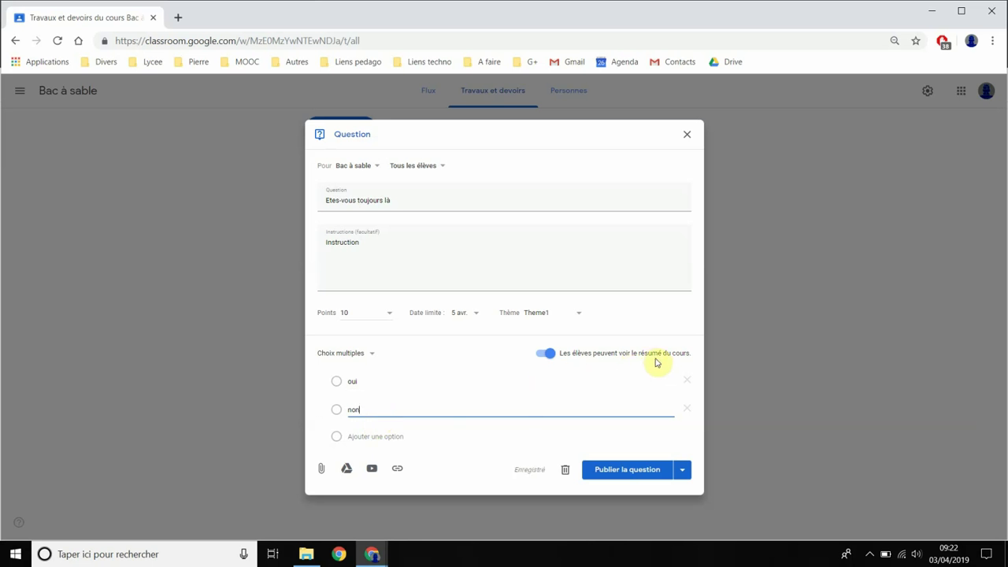
click(635, 476)
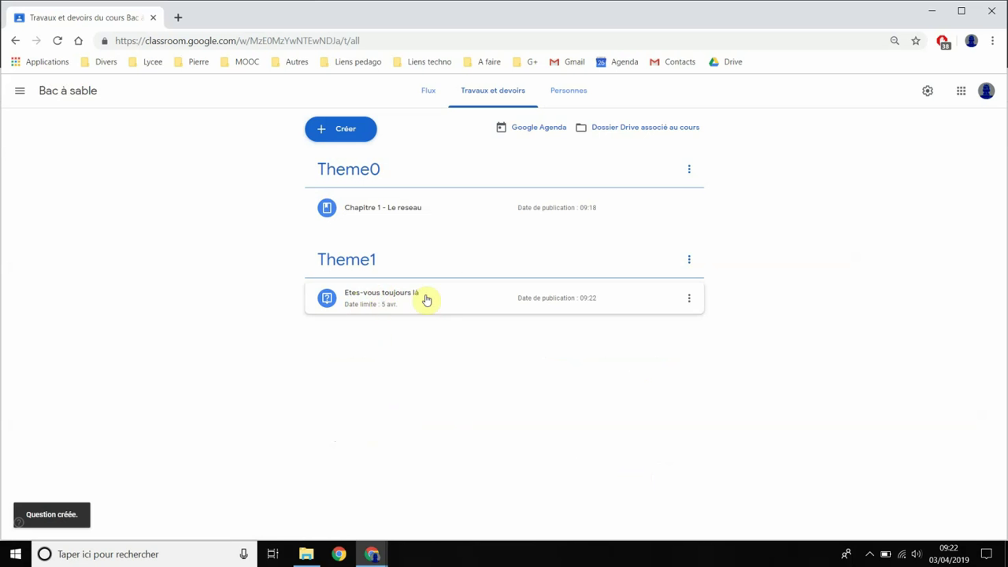
- Switch to the student's browser window and expand the question "Etes-vous toujours là" in the Bac à sable coursework
click(371, 554)
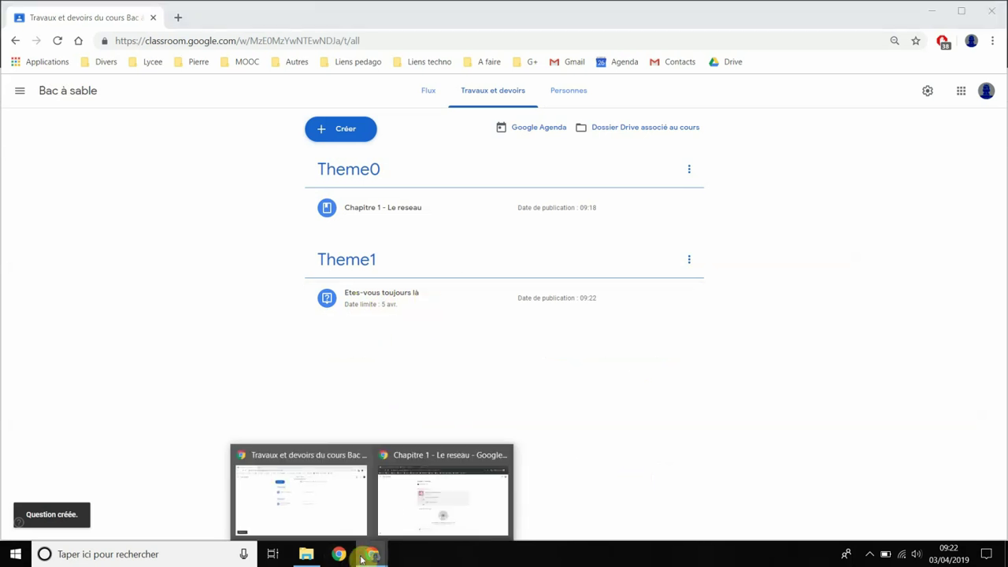
click(488, 511)
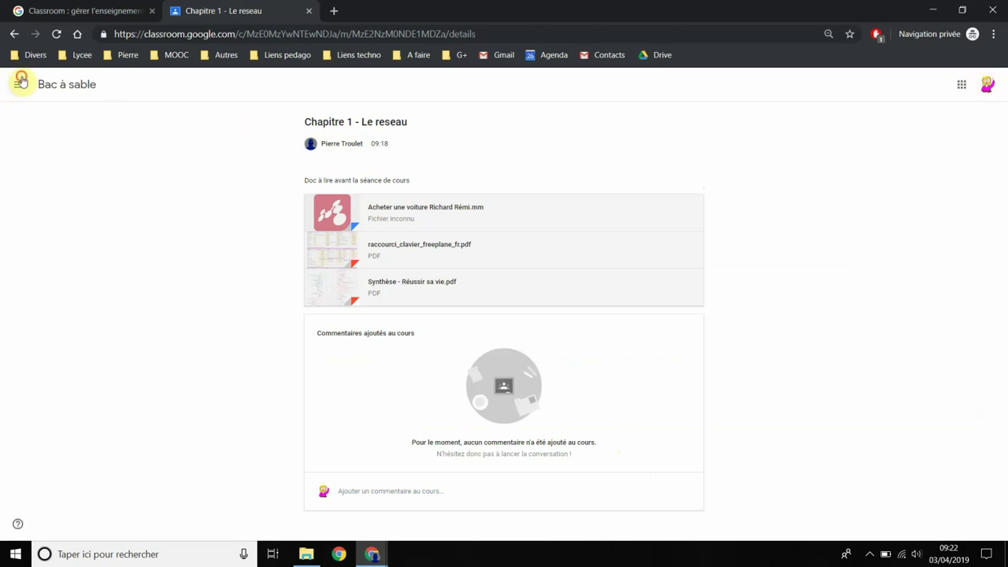
click(20, 82)
click(55, 211)
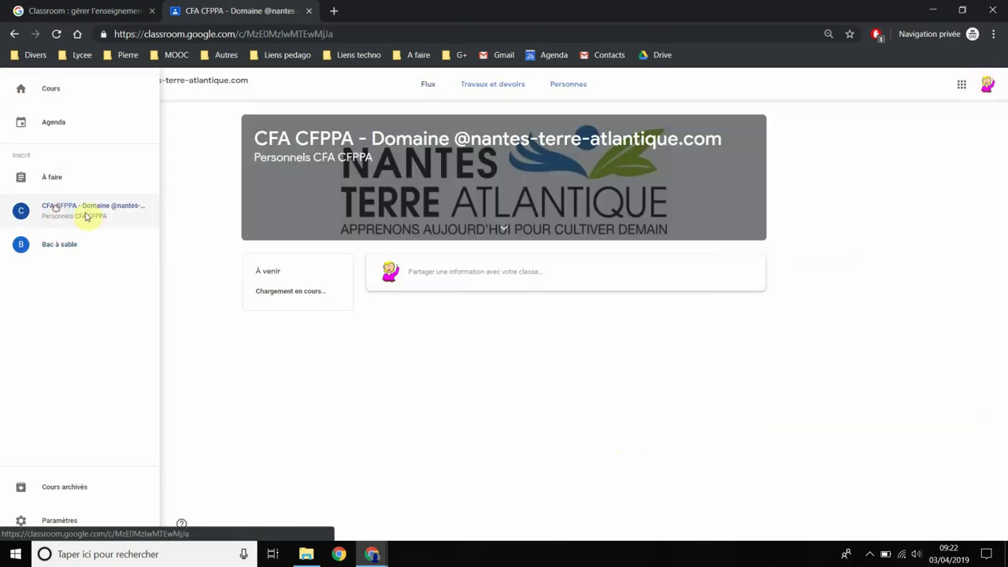
click(17, 85)
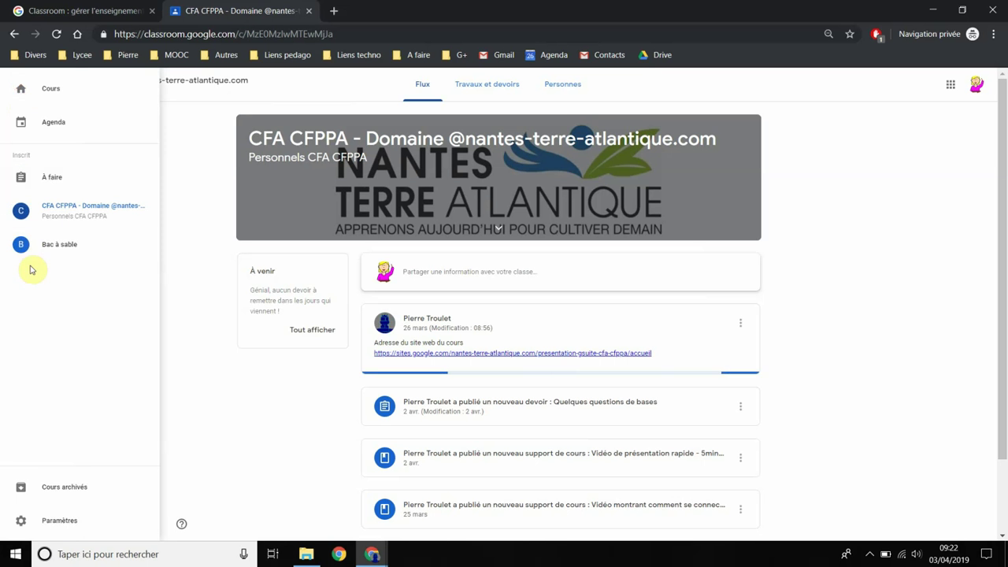
click(116, 256)
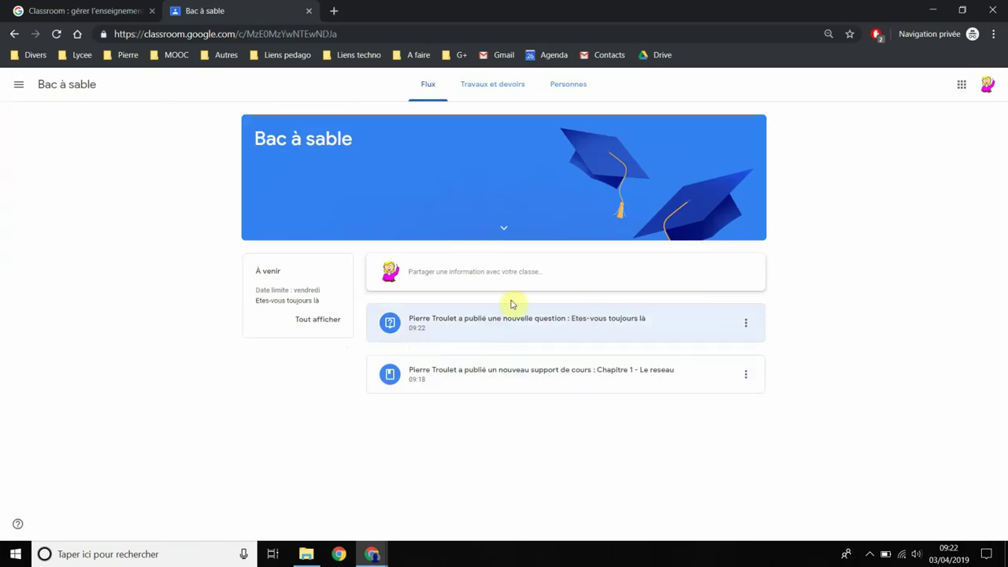
click(482, 86)
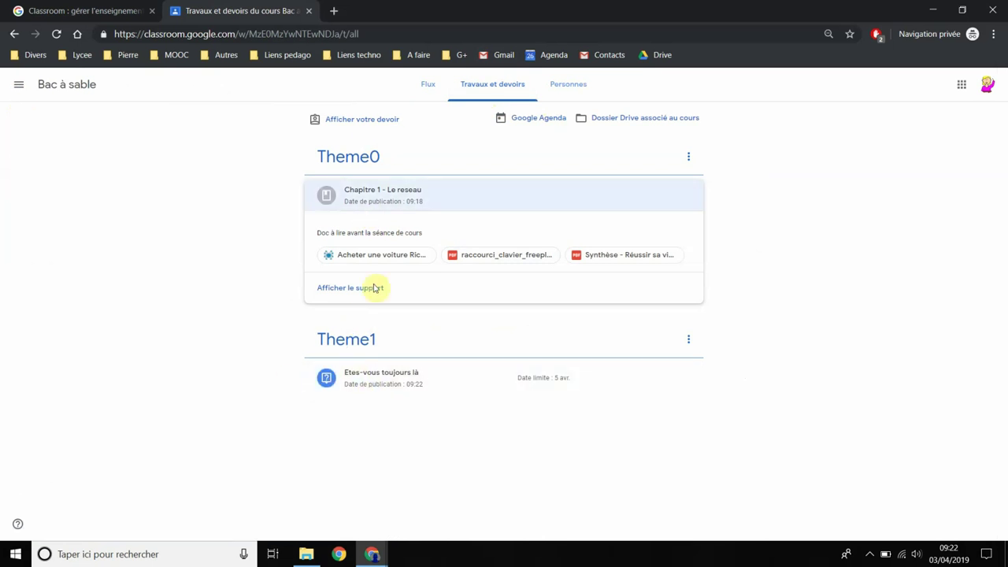
click(368, 383)
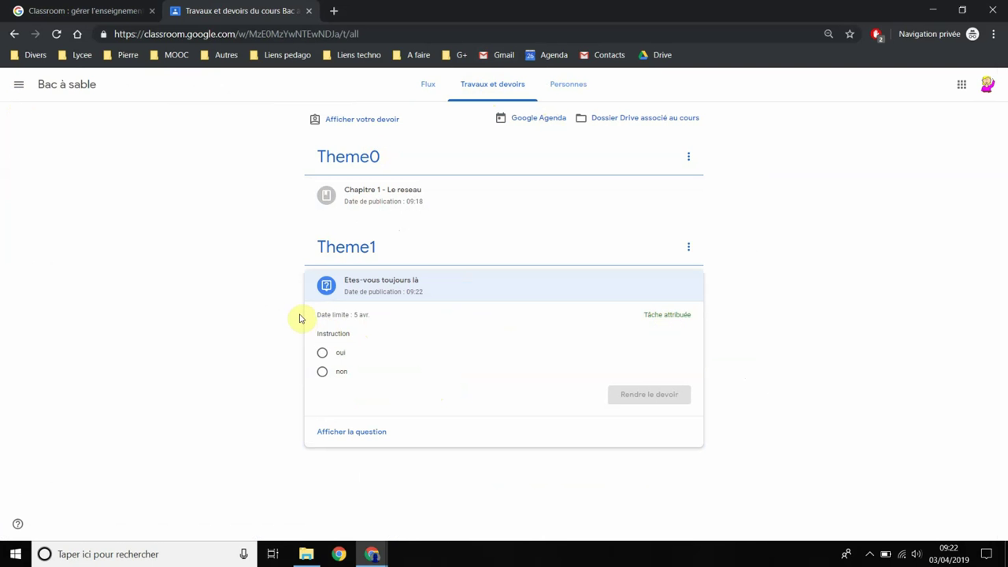
- Answer the question with "non" as the student and submit the response
click(320, 373)
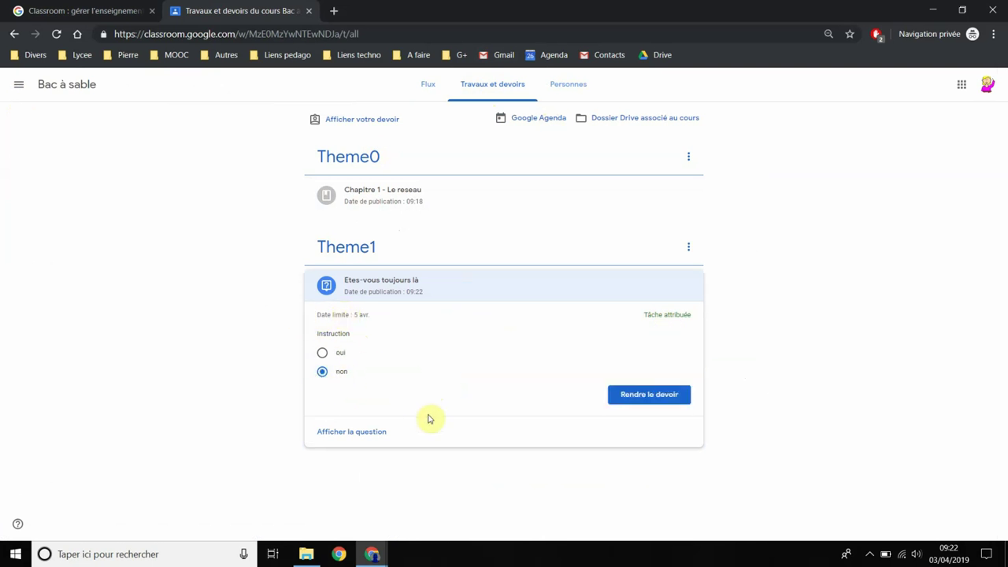
click(648, 395)
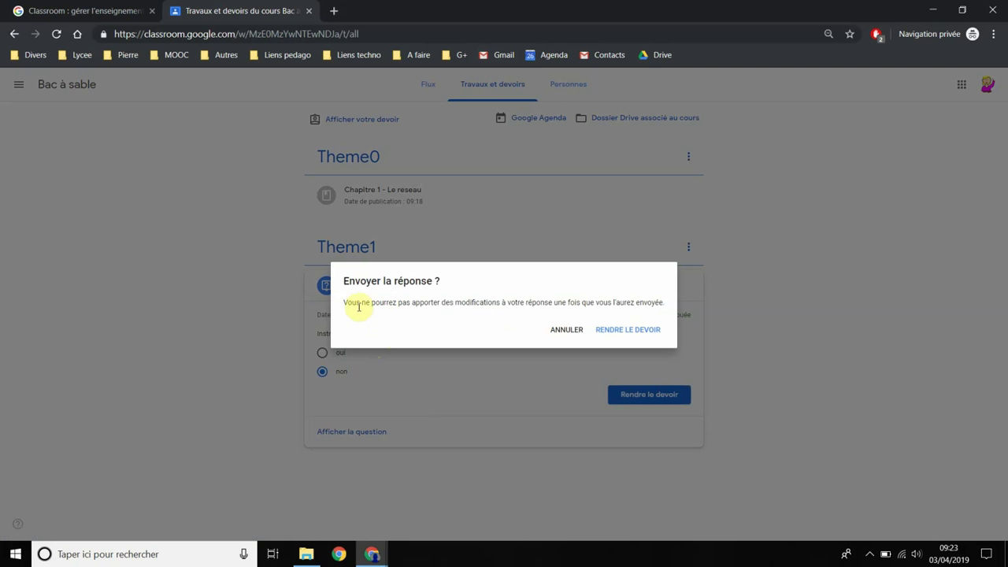
click(614, 333)
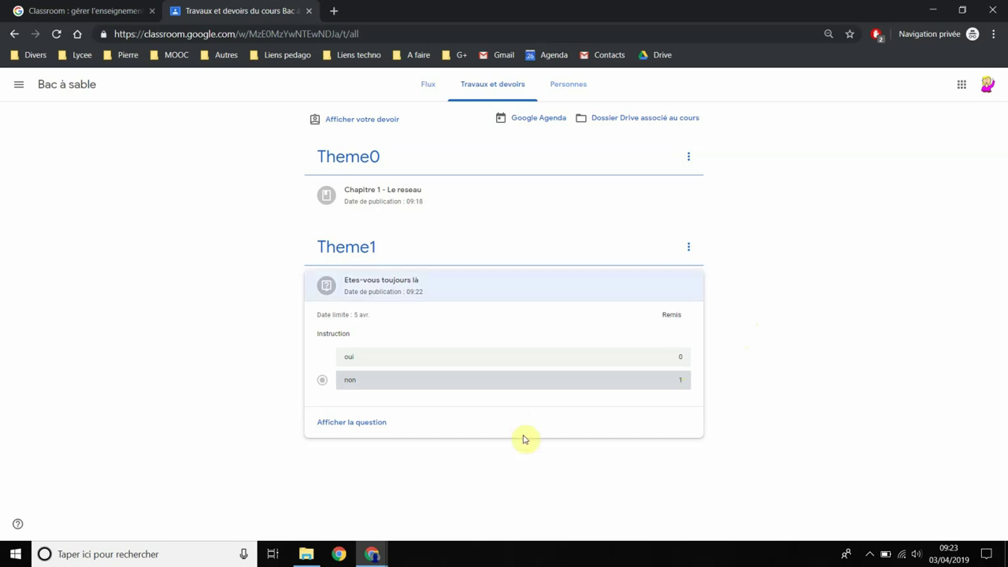
- Switch back to the teacher's browser window and open the student responses to "Etes-vous toujours là"
click(373, 556)
click(326, 520)
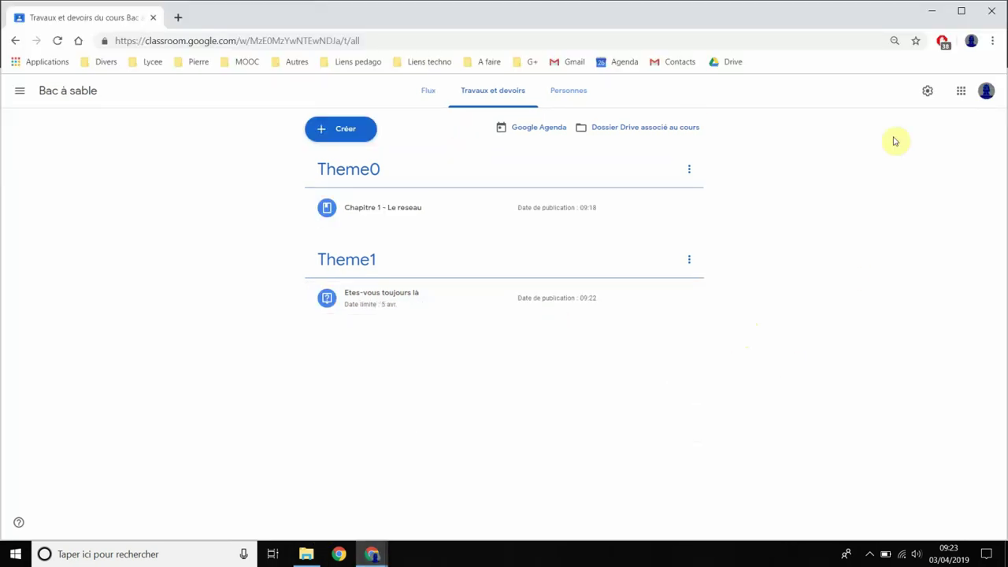
click(371, 303)
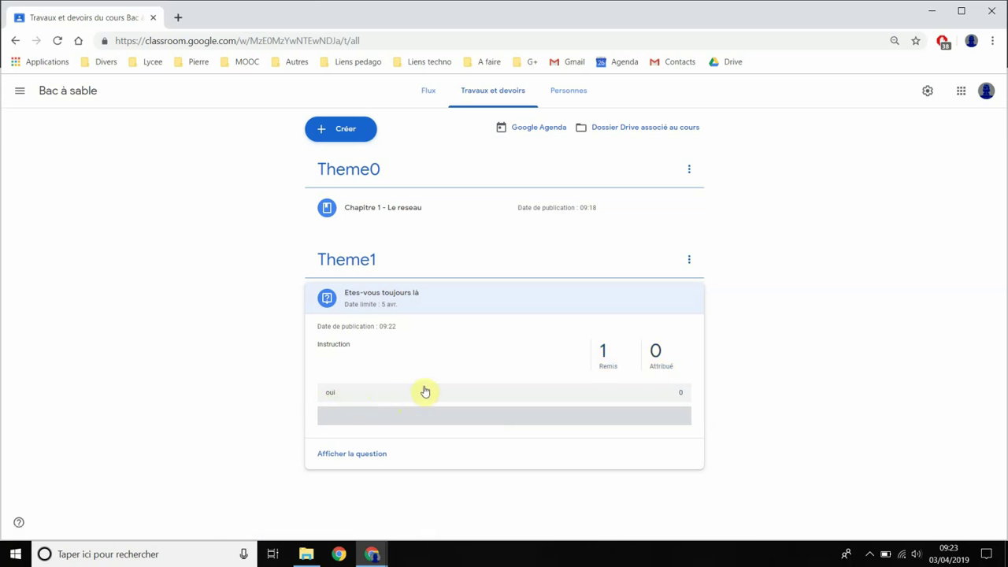
click(342, 452)
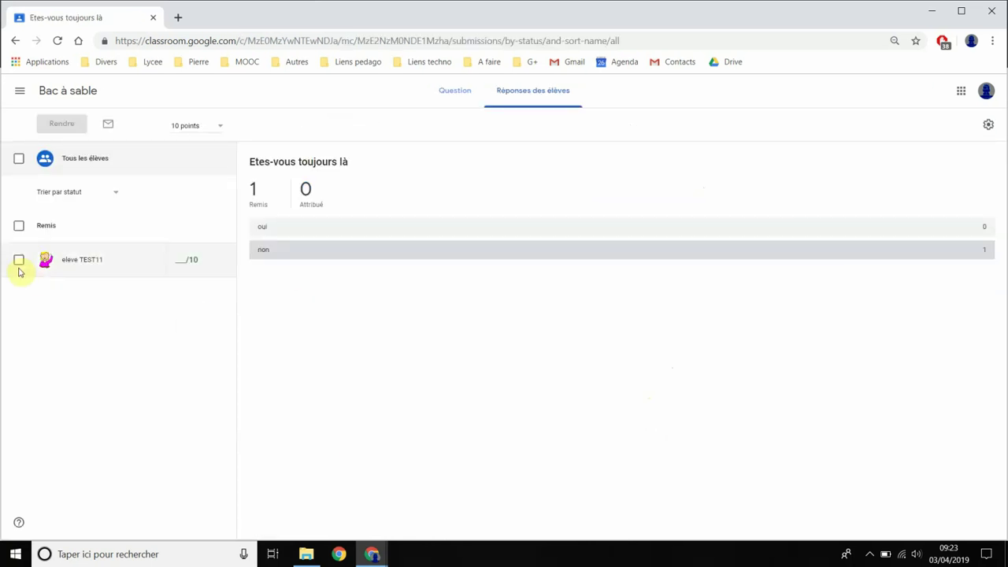
- Grade the student's submission 10 out of 10 and return it without a private comment
click(179, 262)
click(202, 261)
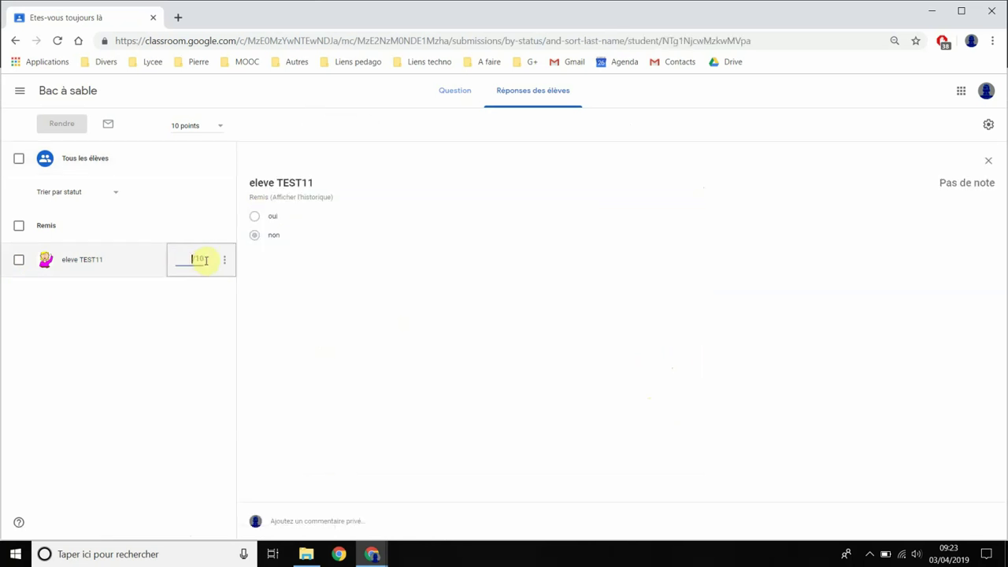
text(10)
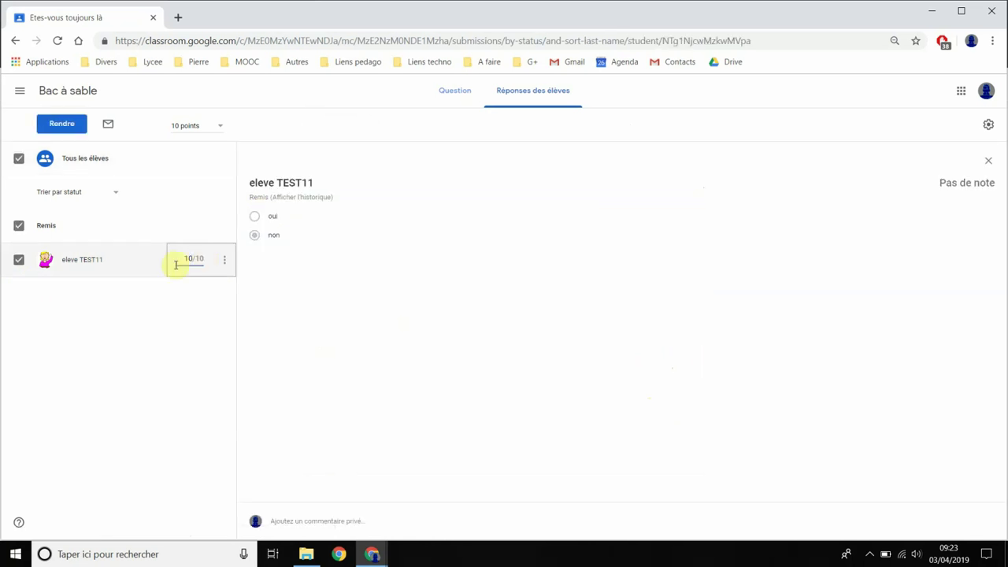
click(70, 124)
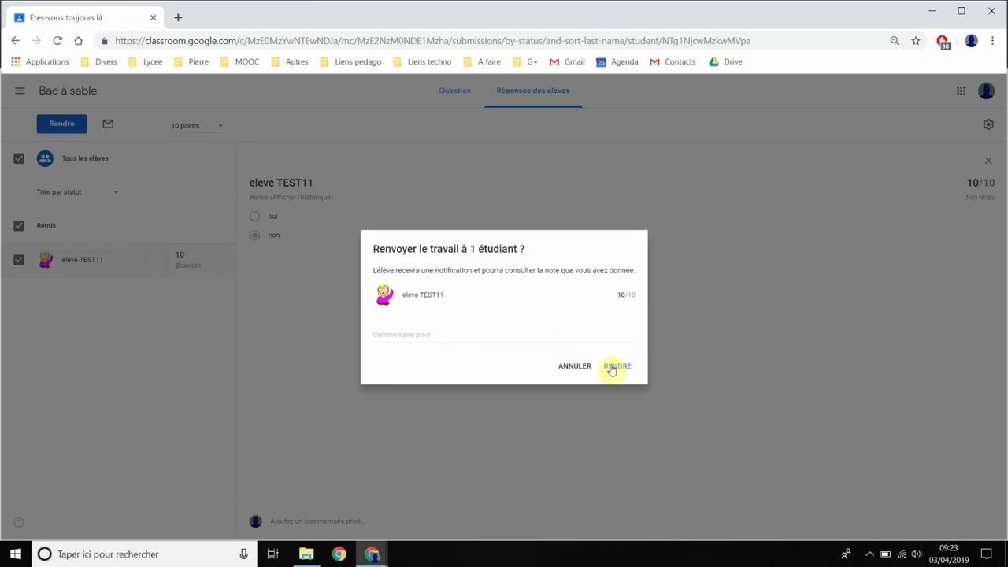
click(619, 365)
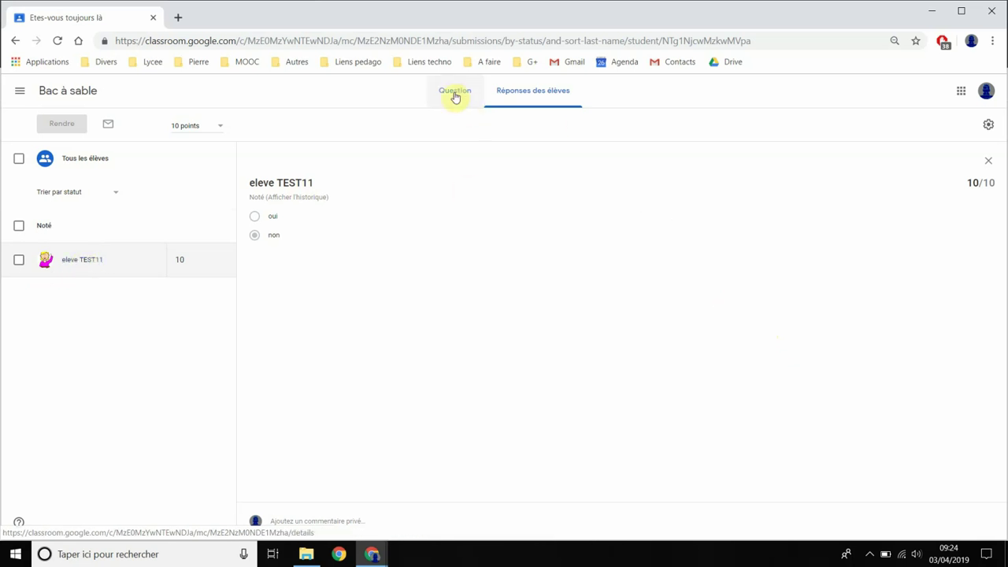
- Go back to the Bac à sable coursework to check the question's submission and grading status
click(21, 94)
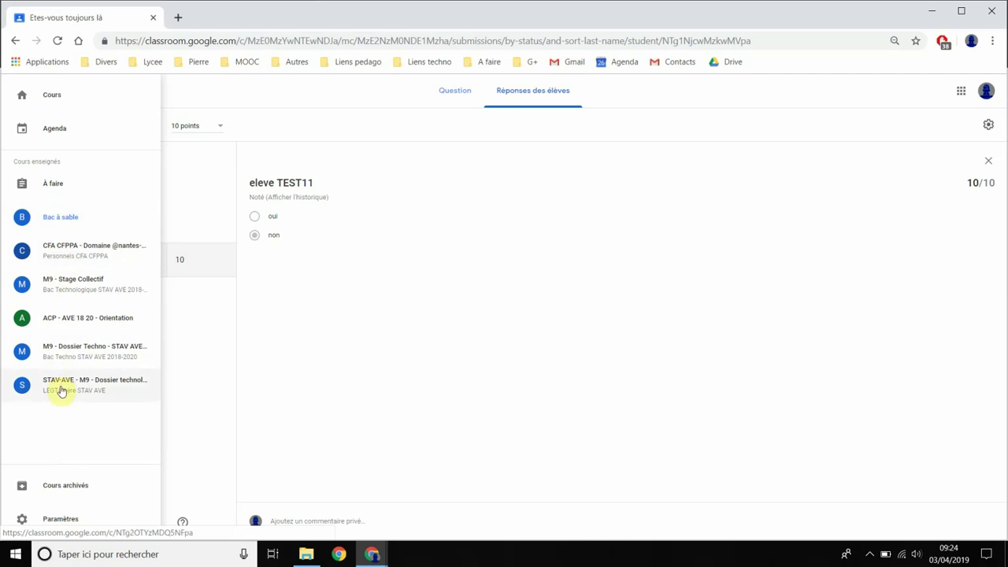
click(70, 218)
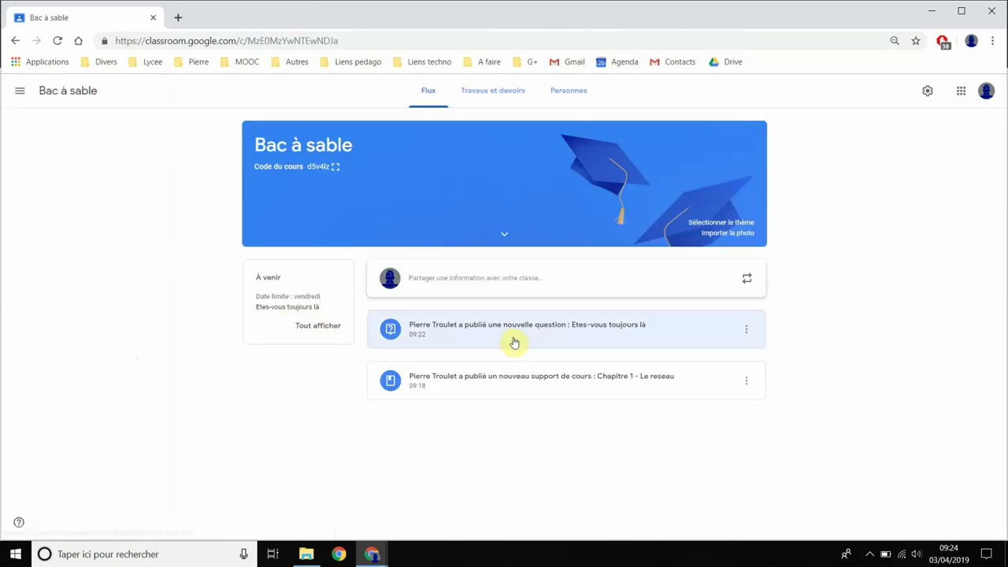
click(502, 91)
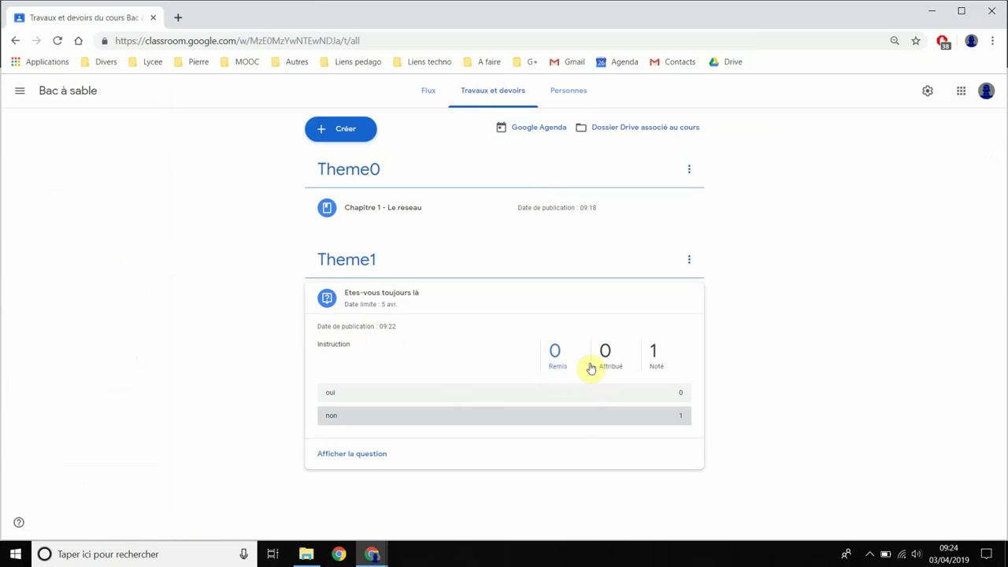